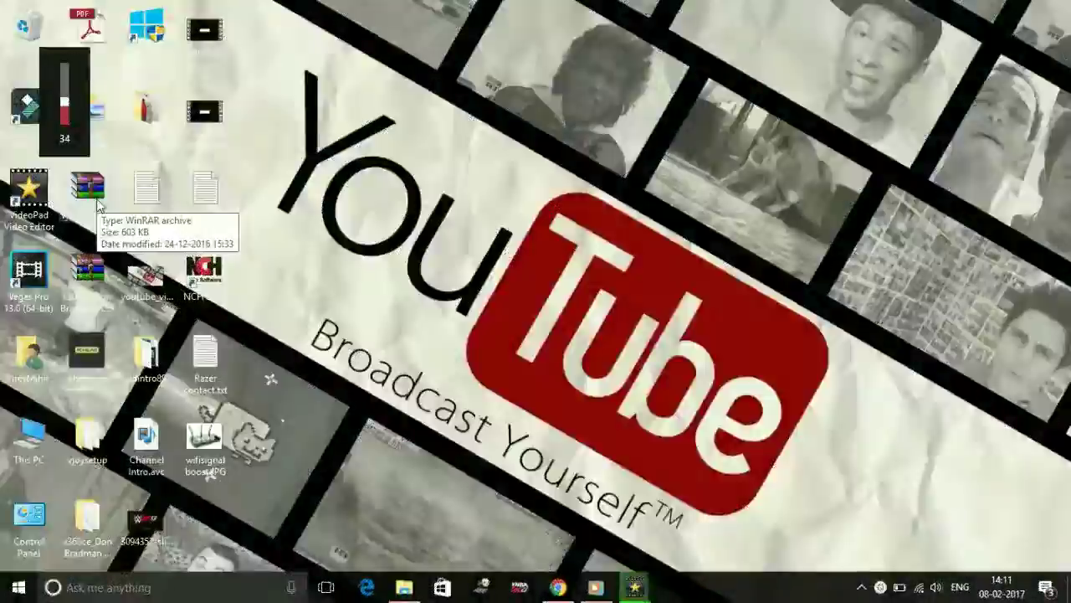
Step: Turn the Windows system volume down with two presses of the volume-down key
key(XF86AudioLowerVolume)
key(XF86AudioLowerVolume)
key(XF86AudioLowerVolume)
key(XF86AudioLowerVolume)
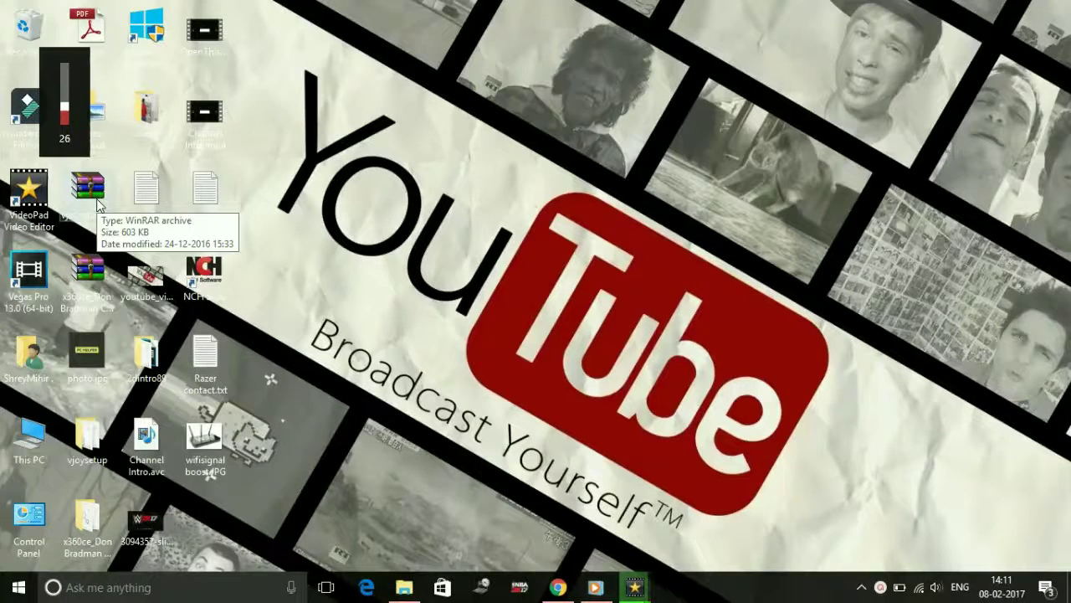
key(XF86AudioLowerVolume)
key(XF86AudioLowerVolume)
key(XF86AudioLowerVolume)
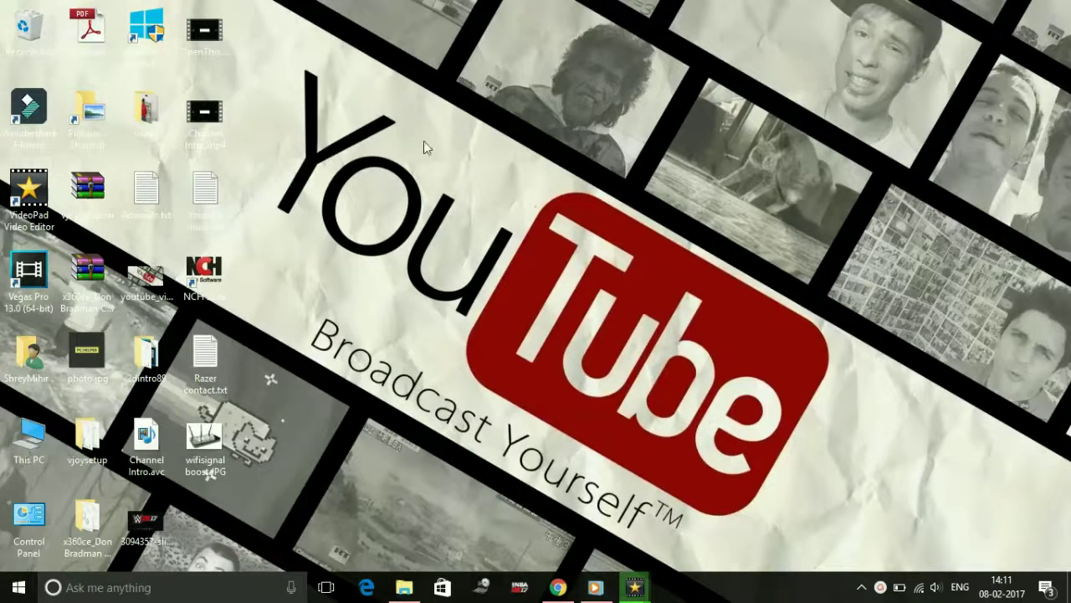
Step: Google 'download dll files' in Chrome and open the DLL-files.com result
click(558, 587)
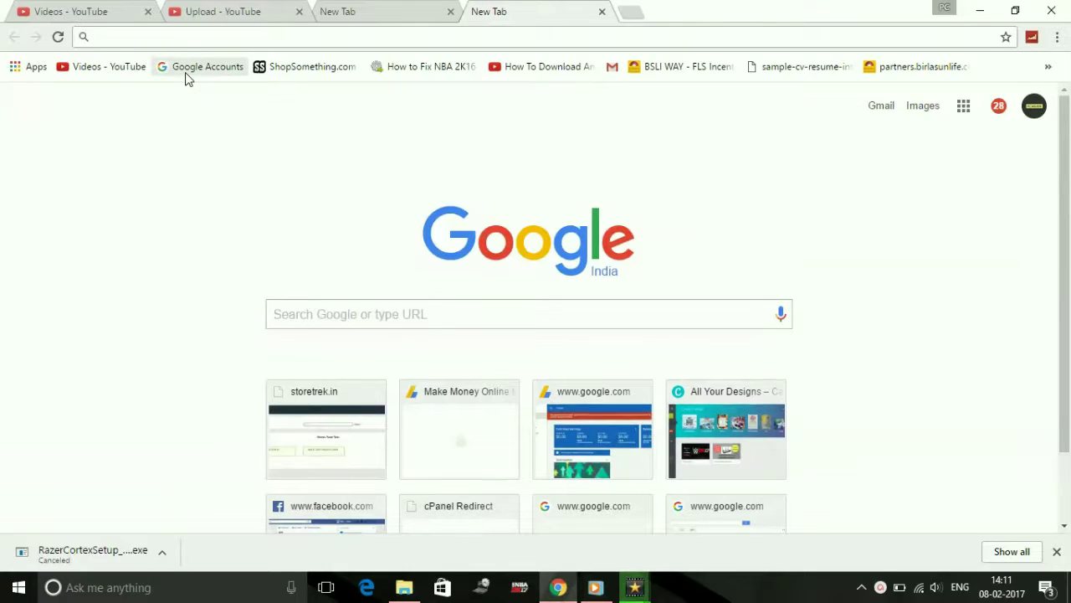
text(download )
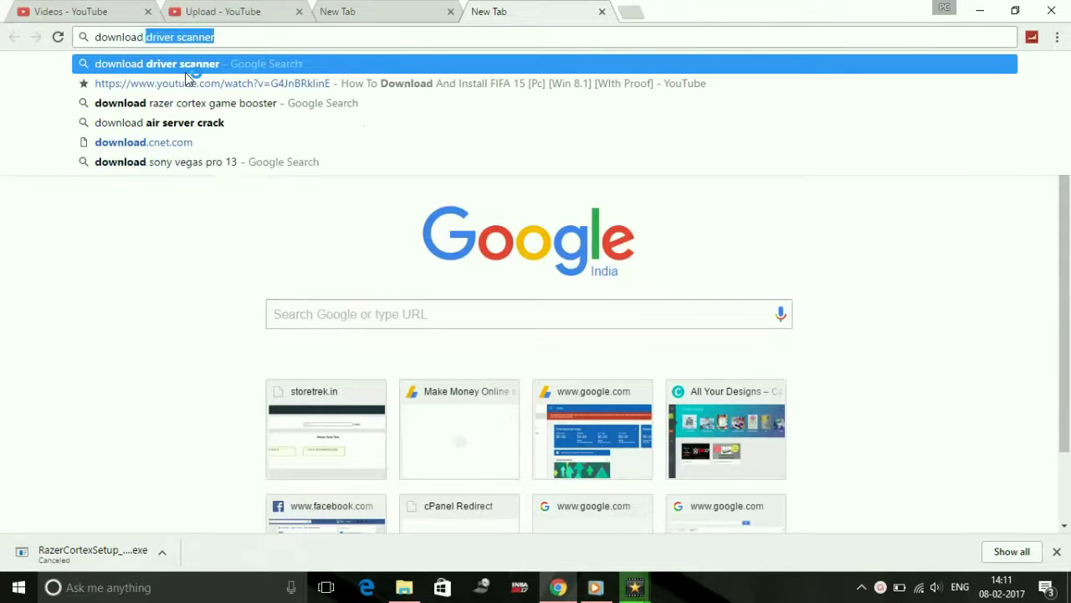
text(dll files)
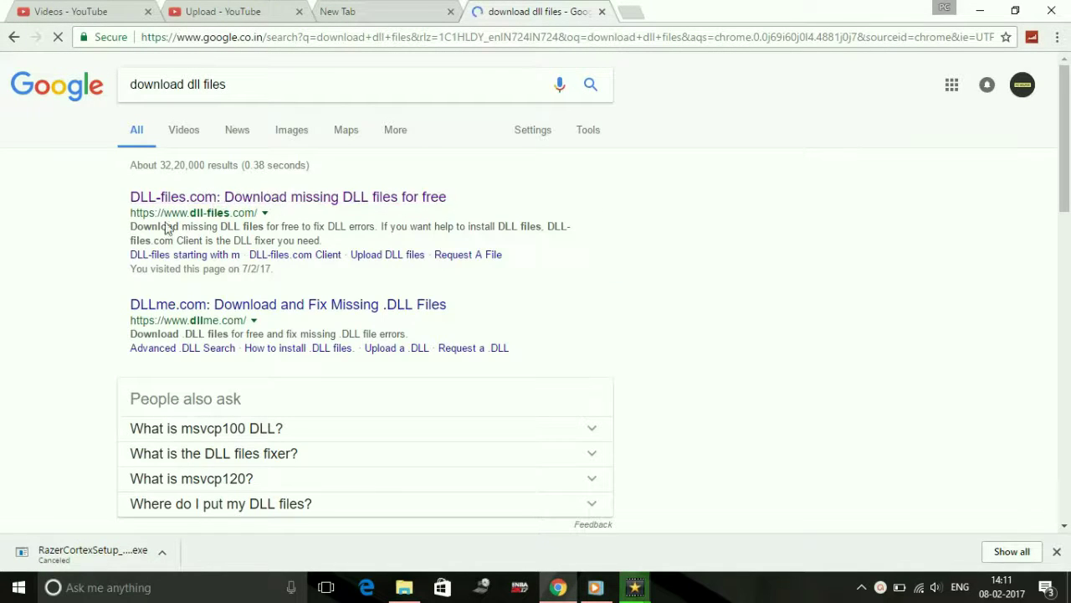
drag(125, 212, 273, 218)
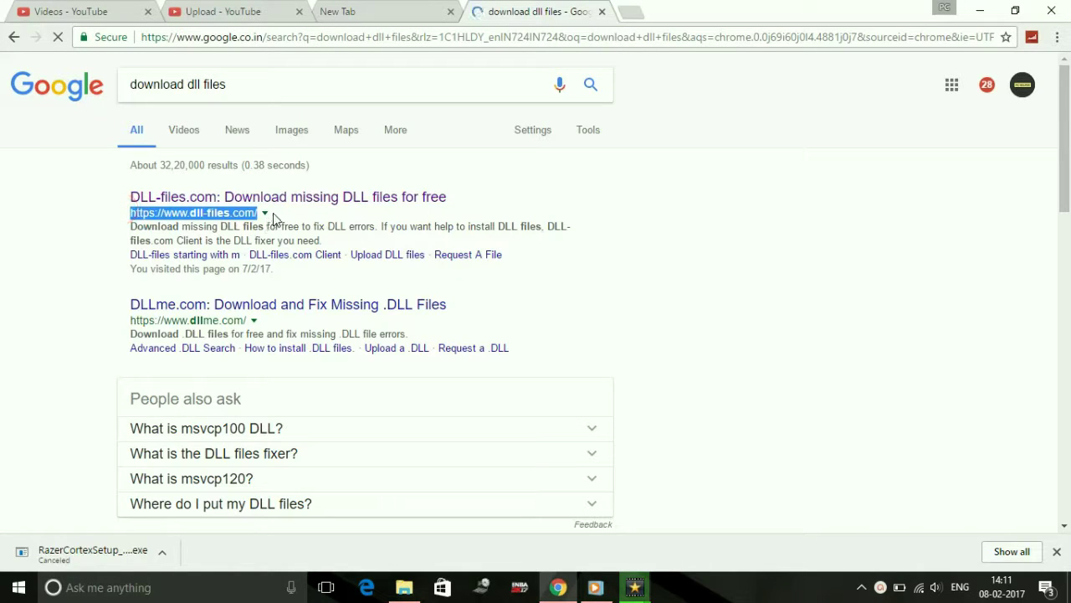
click(218, 201)
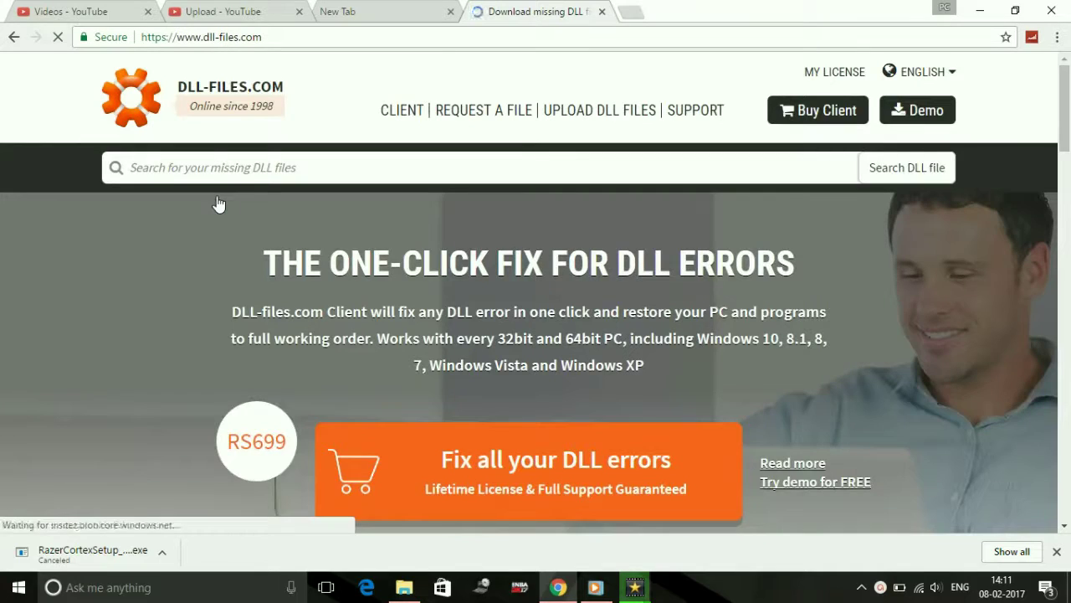
Step: Search DLL-files.com for d3dx9.dll
click(182, 168)
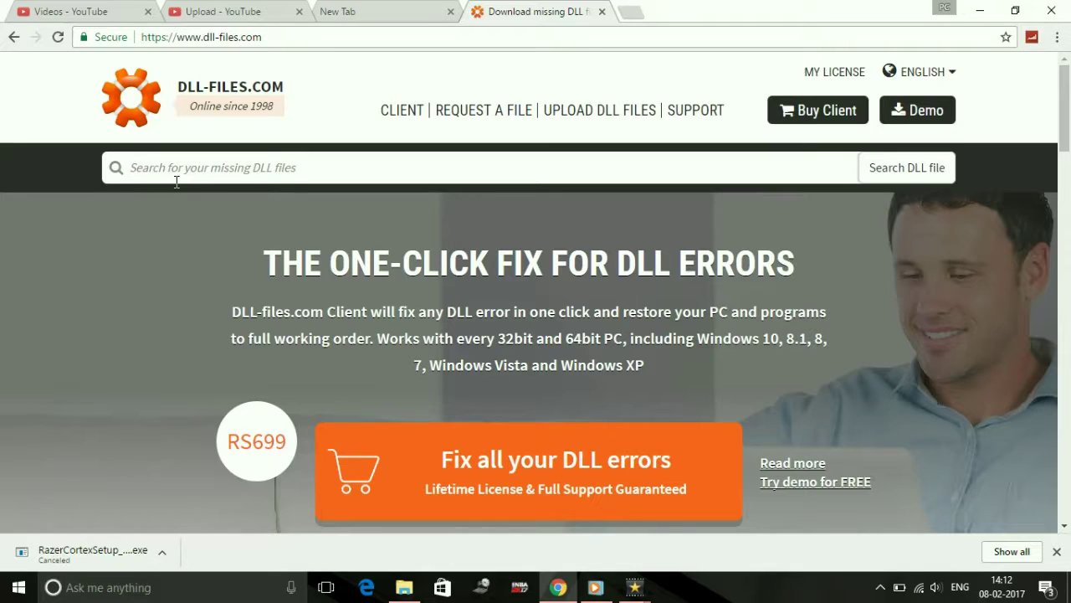
text(d3dx9)
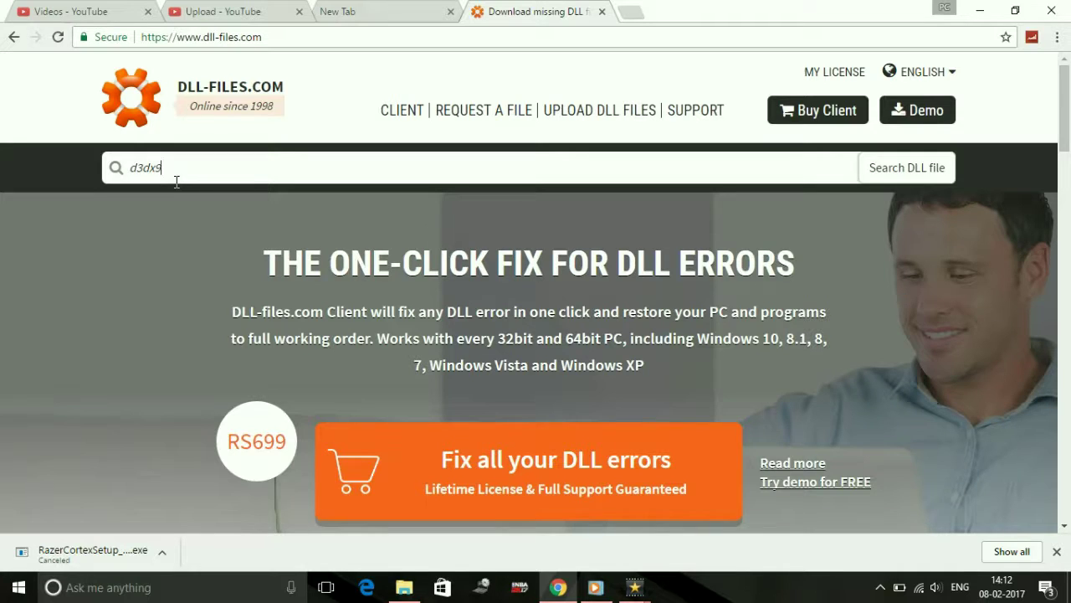
text(.dll)
key(Return)
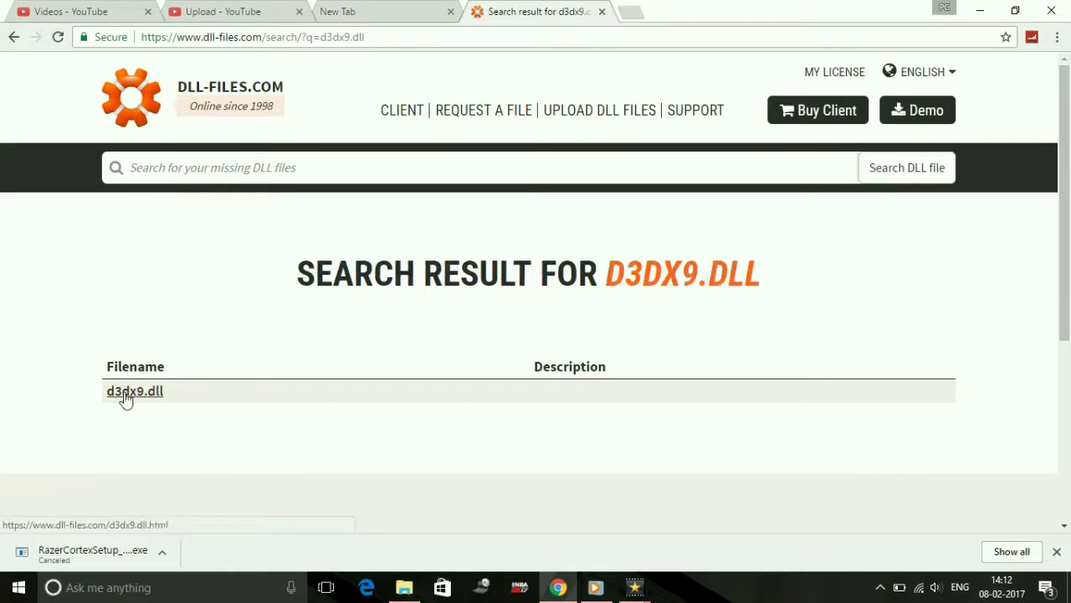
Step: Open the d3dx9.dll page and download its 32-bit 0.0.0.0 version
click(126, 394)
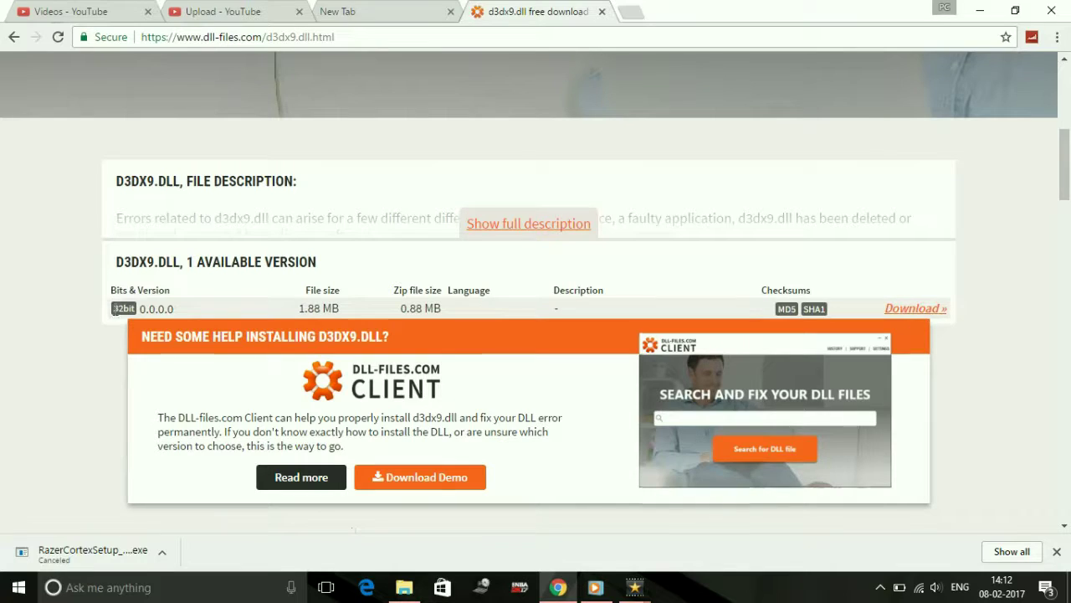
drag(117, 306, 176, 309)
click(67, 326)
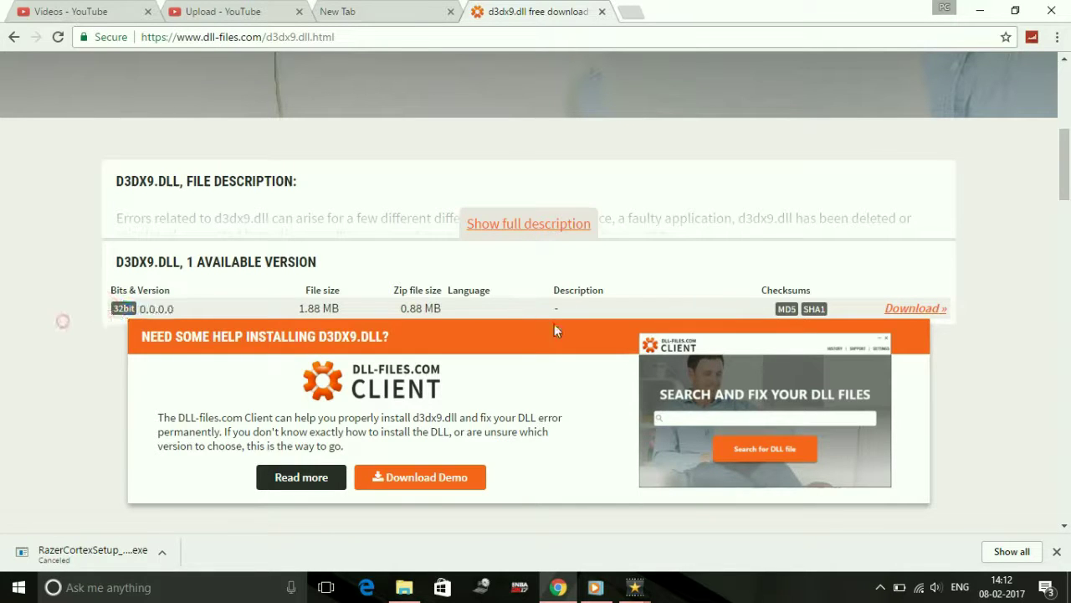
click(906, 310)
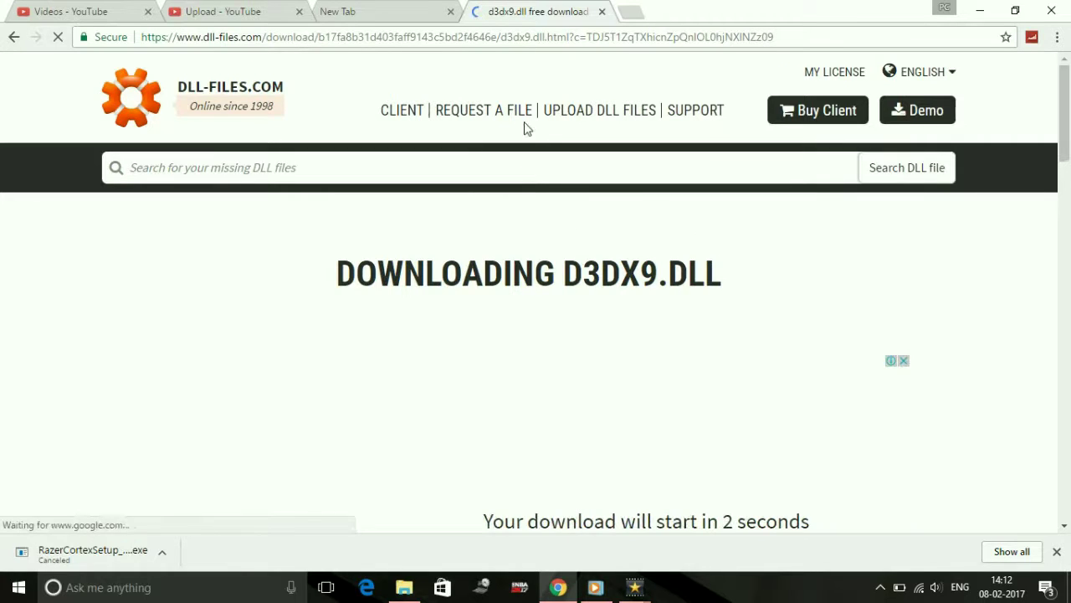
Step: Scroll down the Downloading page and wait until d3dx9.zip starts downloading
scroll(638, 335, down, 3)
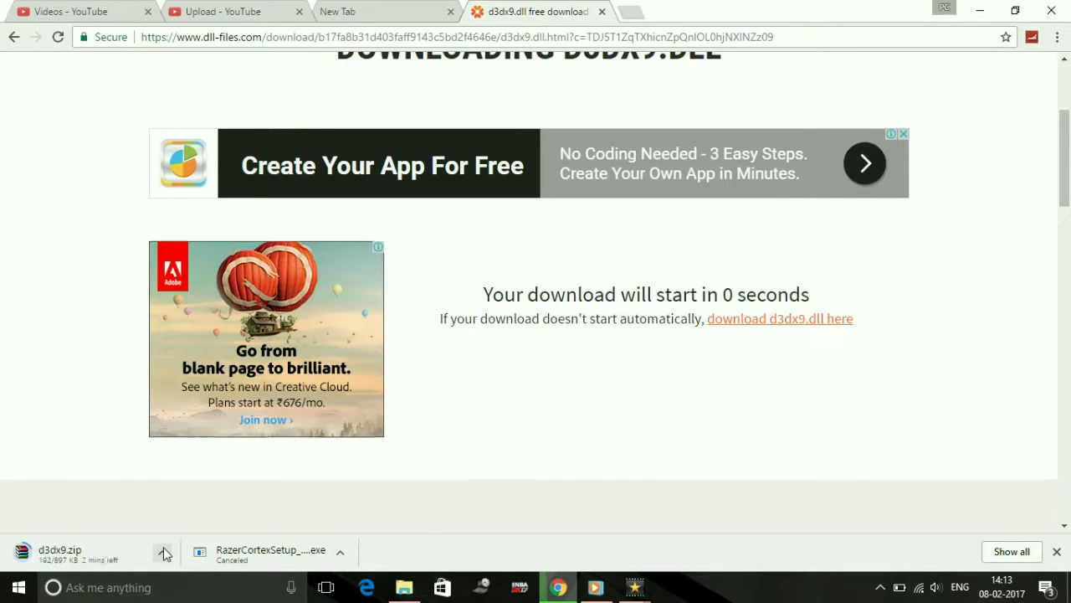
Step: Go back to the d3dx9.dll file page and search DLL-files.com for 'xin'
click(376, 10)
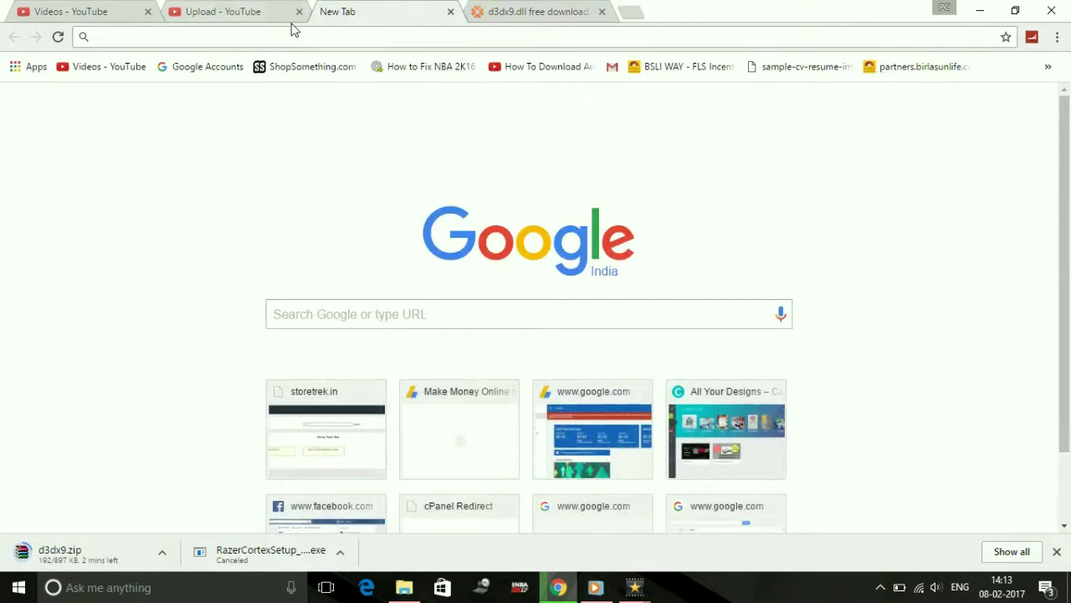
text(d)
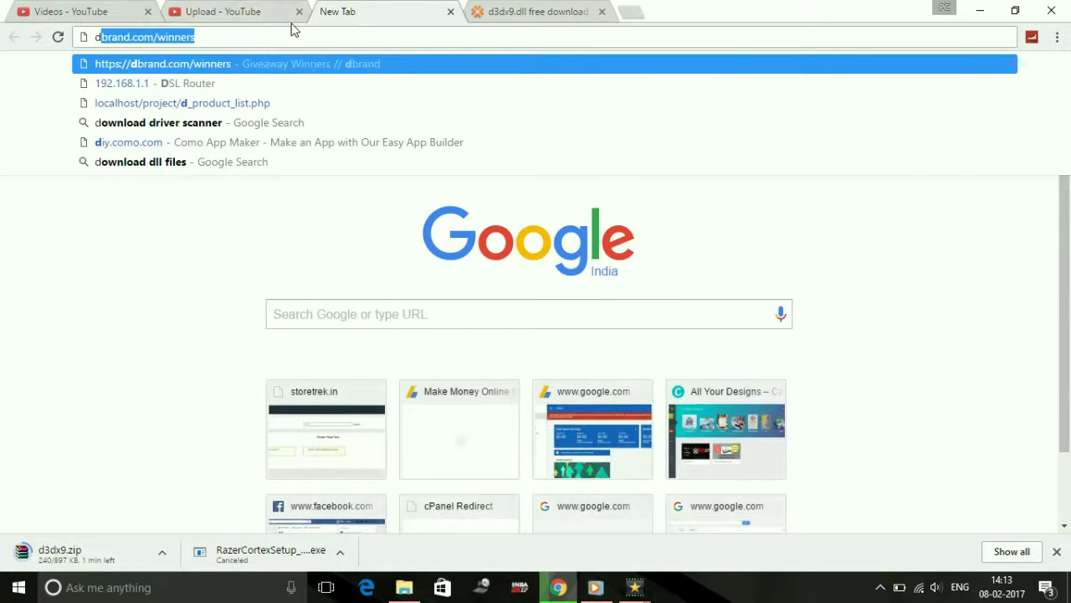
text(ll)
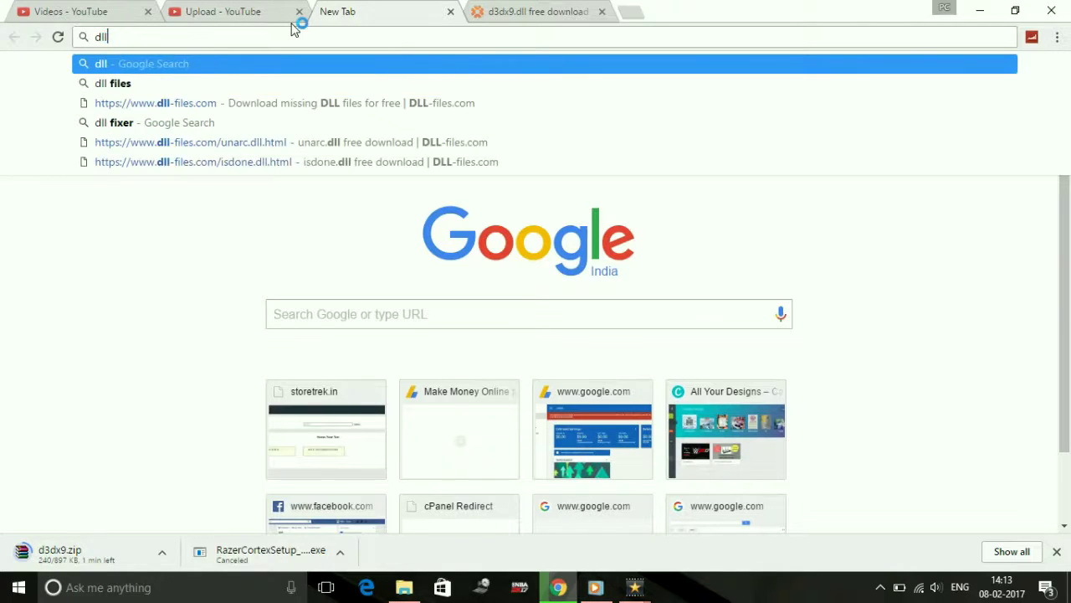
key(ctrl+Tab)
click(16, 36)
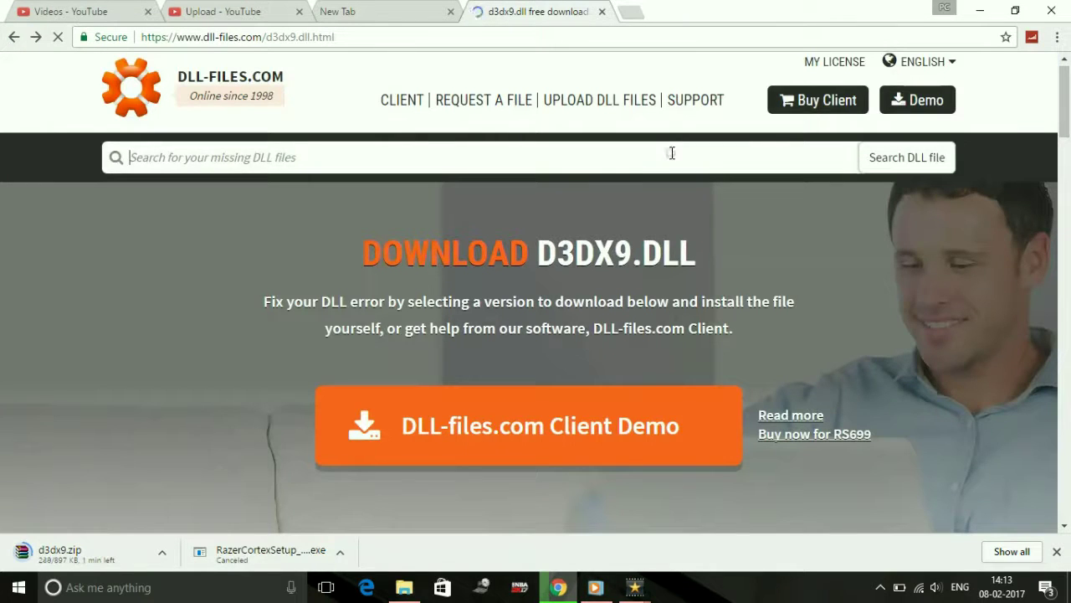
click(672, 154)
text(xinput)
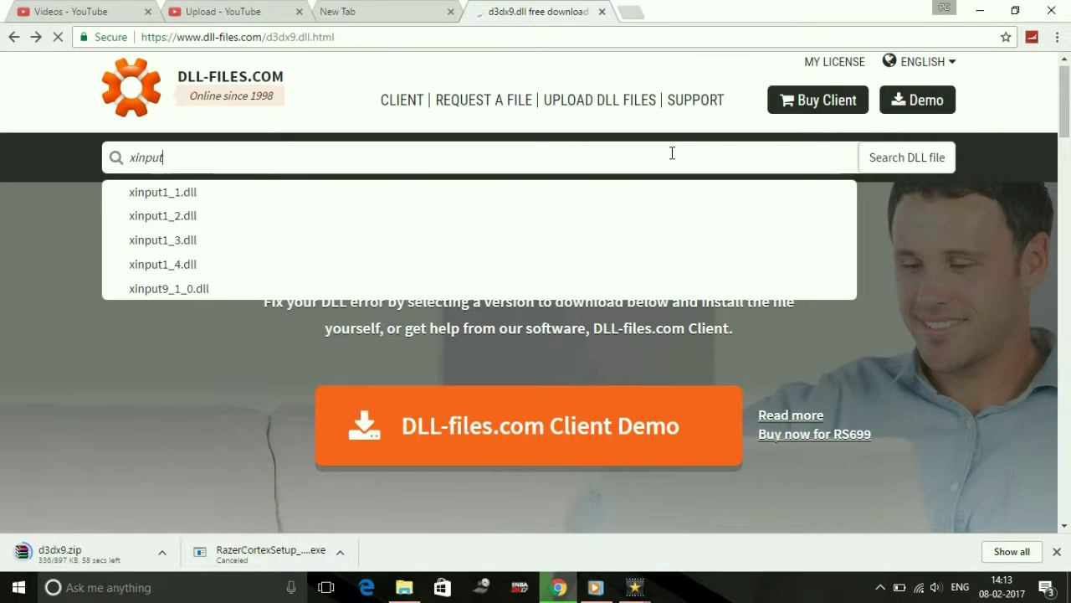
key(Return)
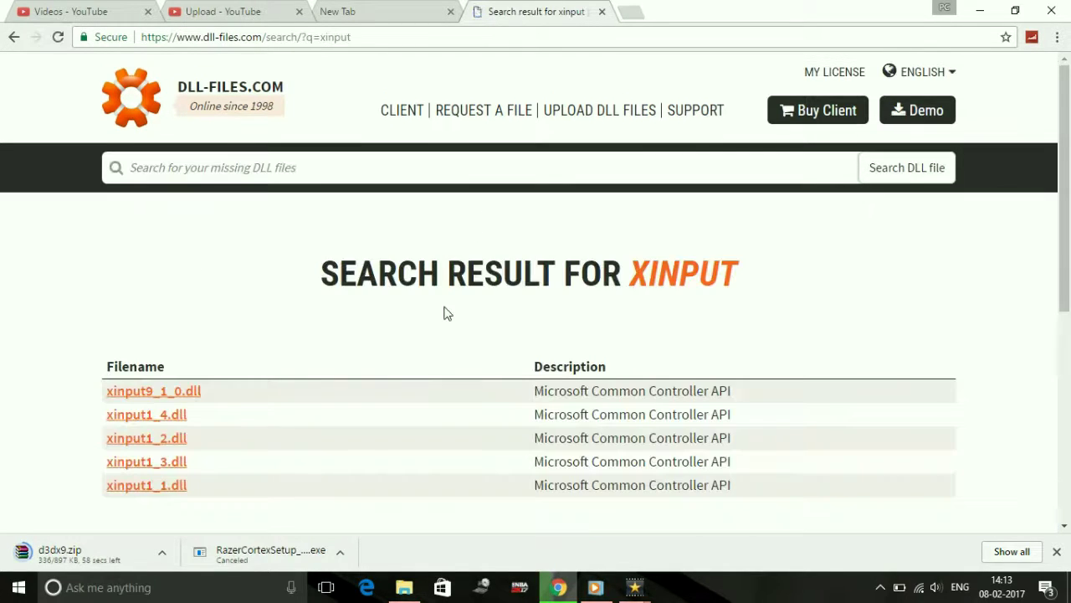
Step: Open xinput1_3.dll and download its 64-bit 9.15.779.0 version
click(150, 462)
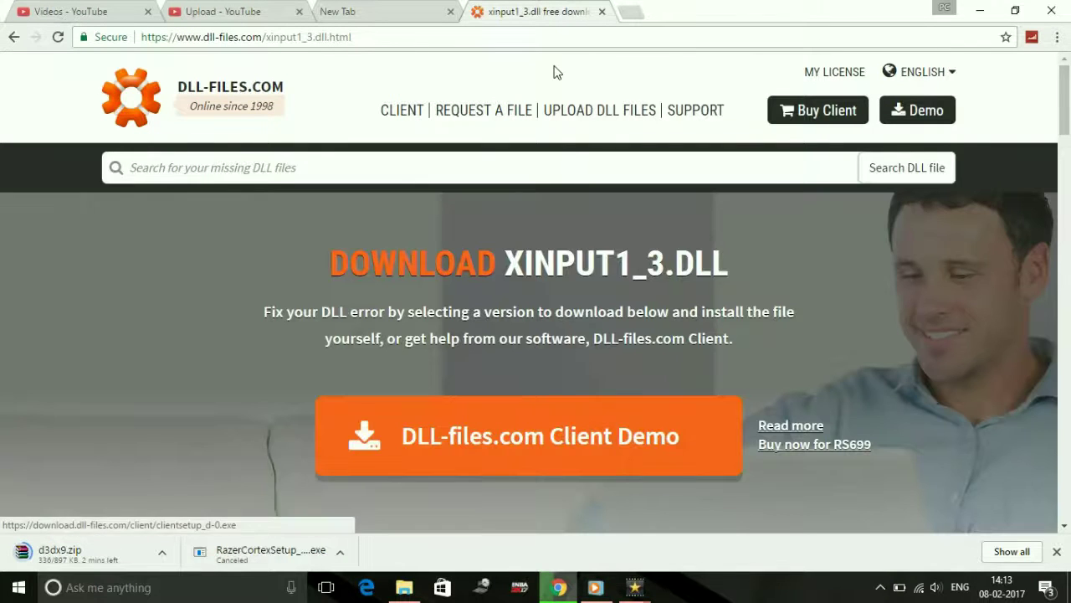
drag(1065, 98, 1069, 219)
scroll(1068, 219, up, 4)
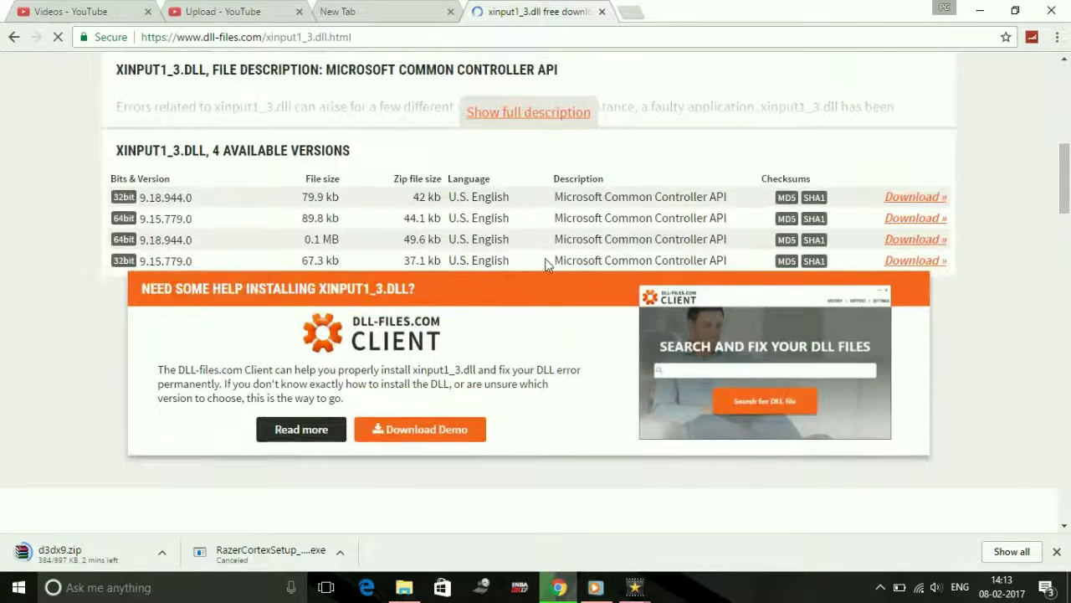
drag(127, 212, 90, 215)
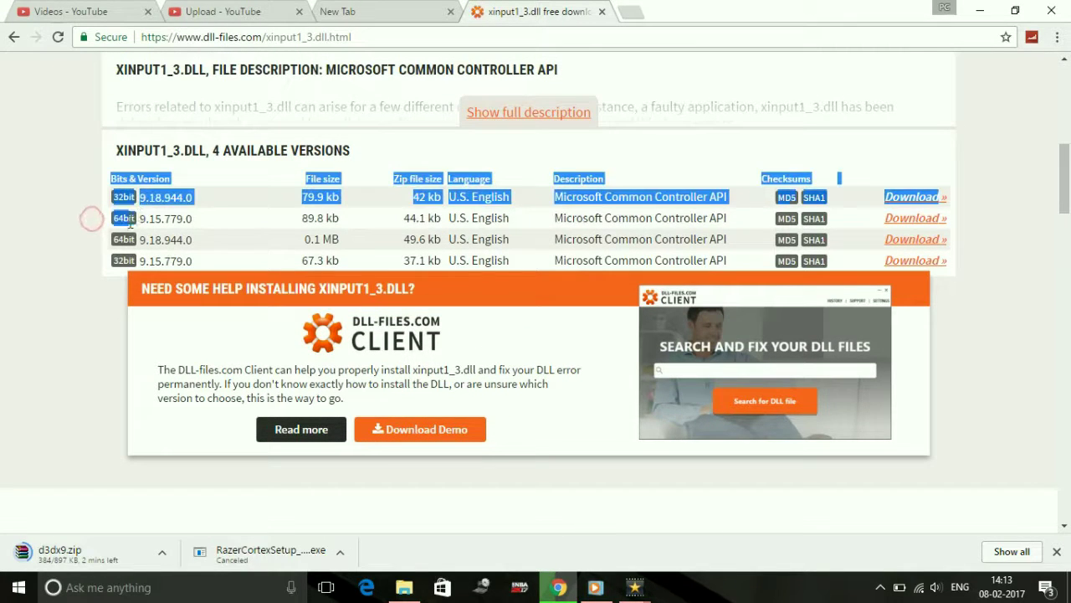
click(125, 224)
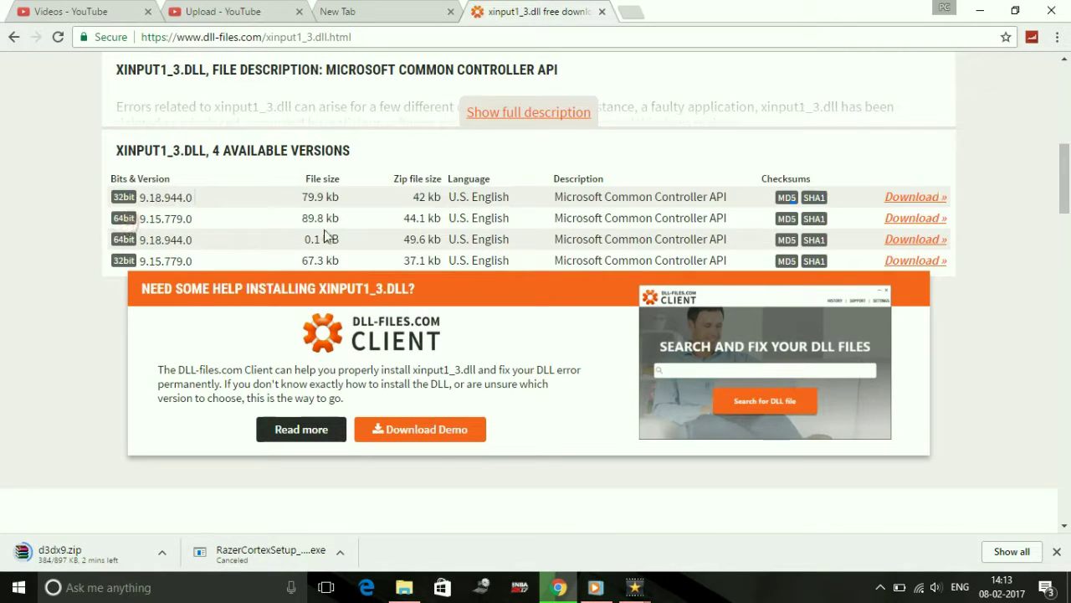
click(936, 218)
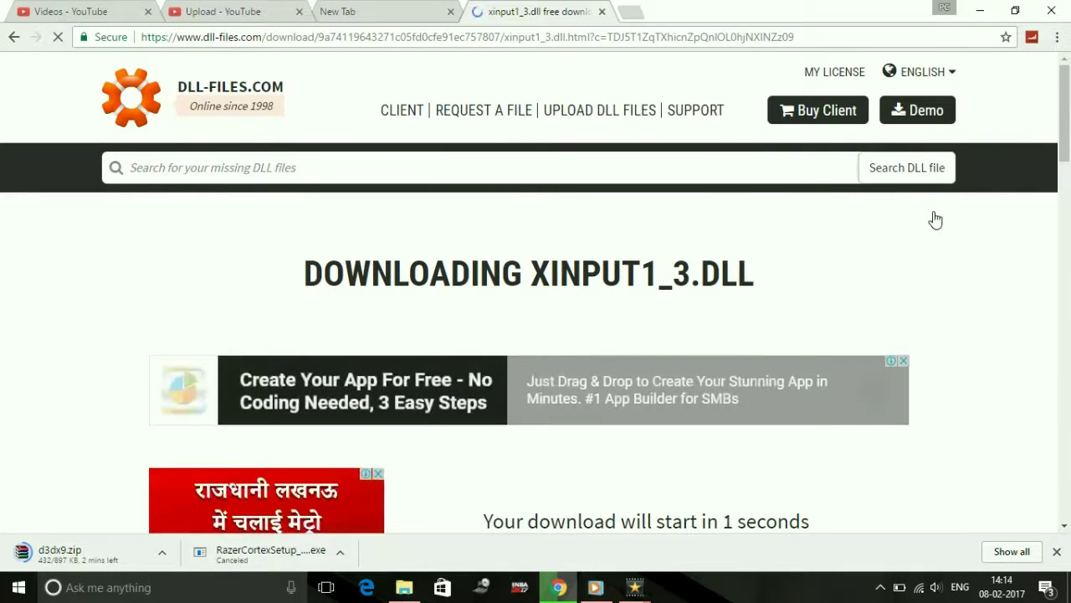
Step: Open Chrome's Downloads page listing xinput1_3.zip and d3dx9.zip
click(1058, 37)
click(934, 140)
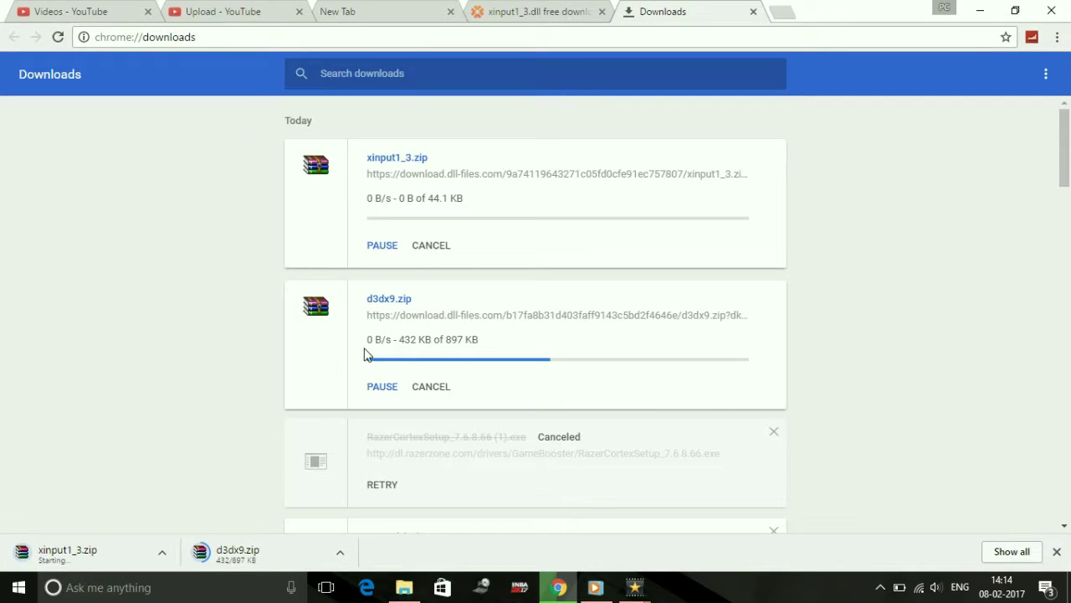
scroll(1069, 192, down, 2)
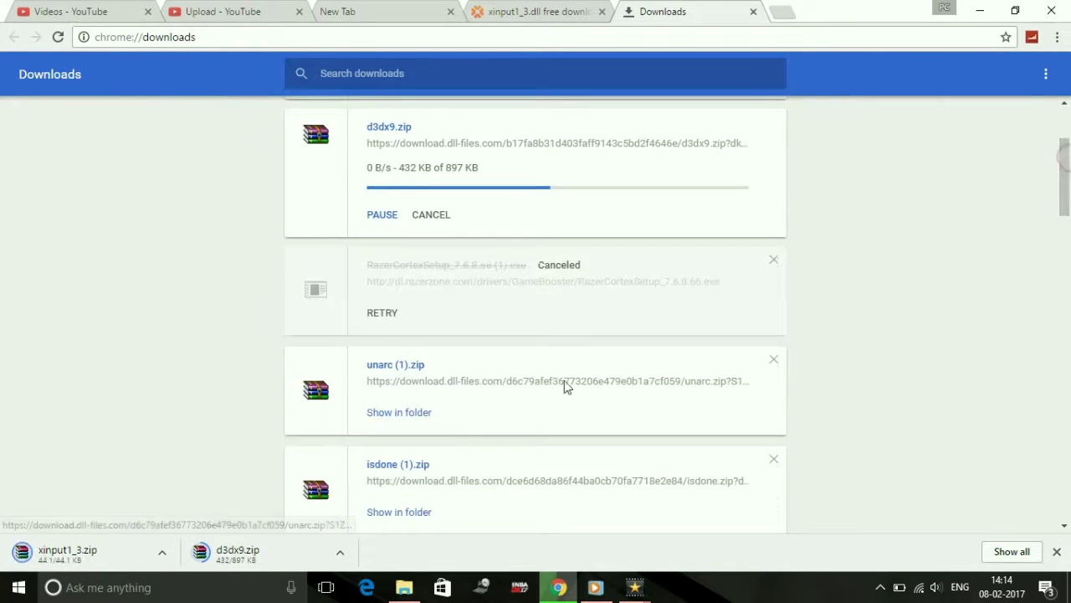
Step: Extract ISDone.dll and README.txt from isdone (1).zip into D:\Games\FIFA 15
click(394, 465)
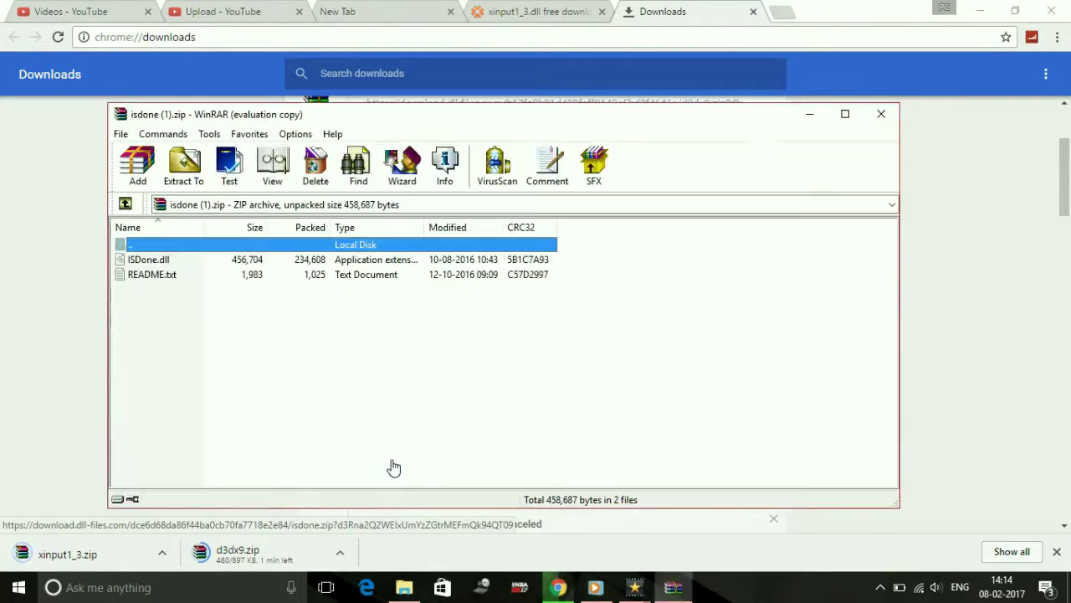
drag(163, 359, 144, 266)
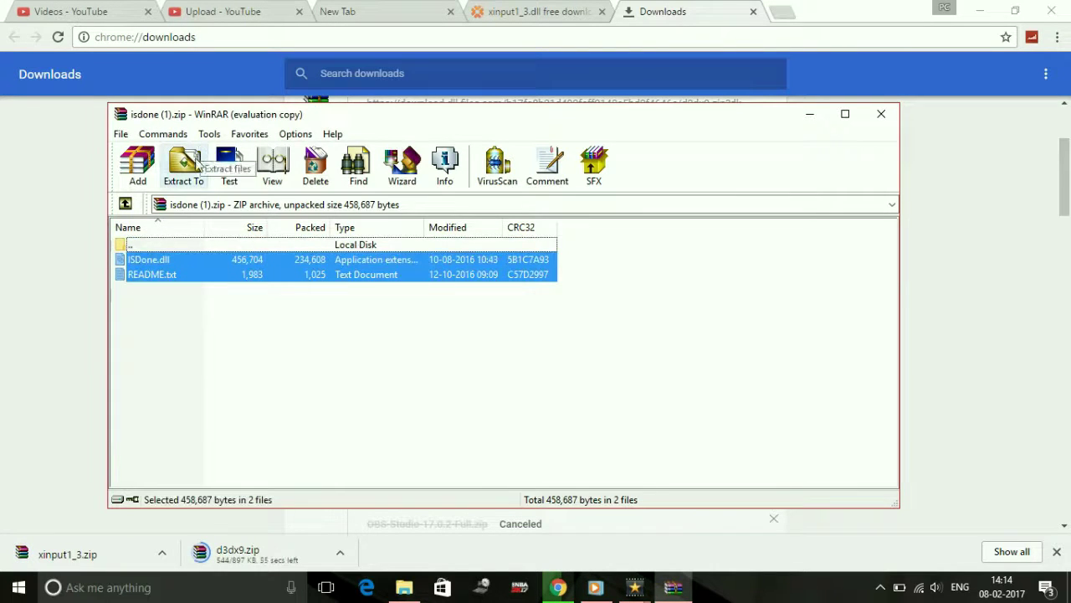
click(189, 171)
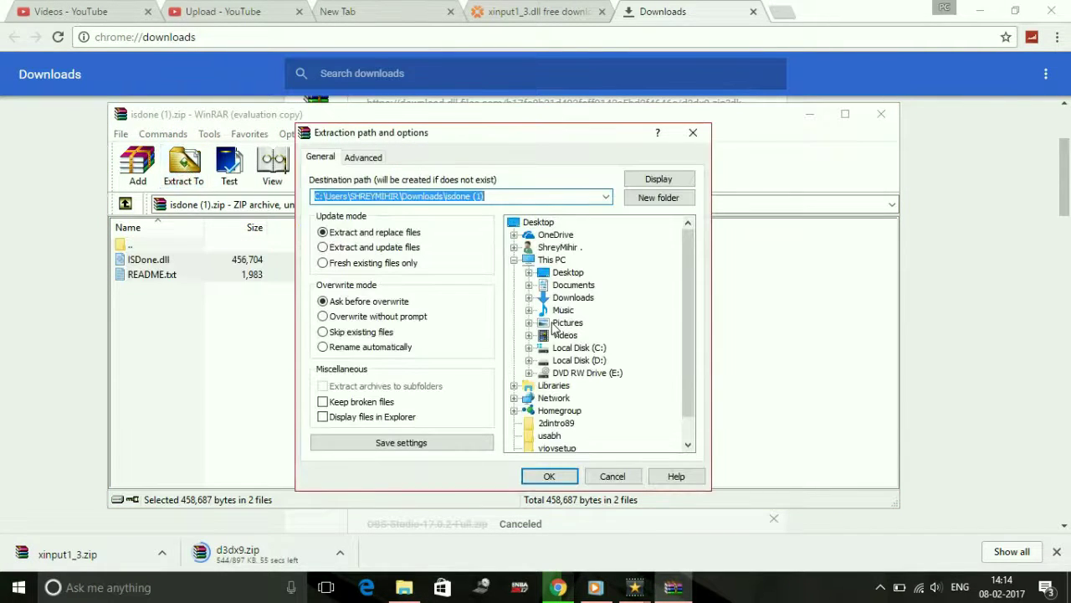
click(577, 360)
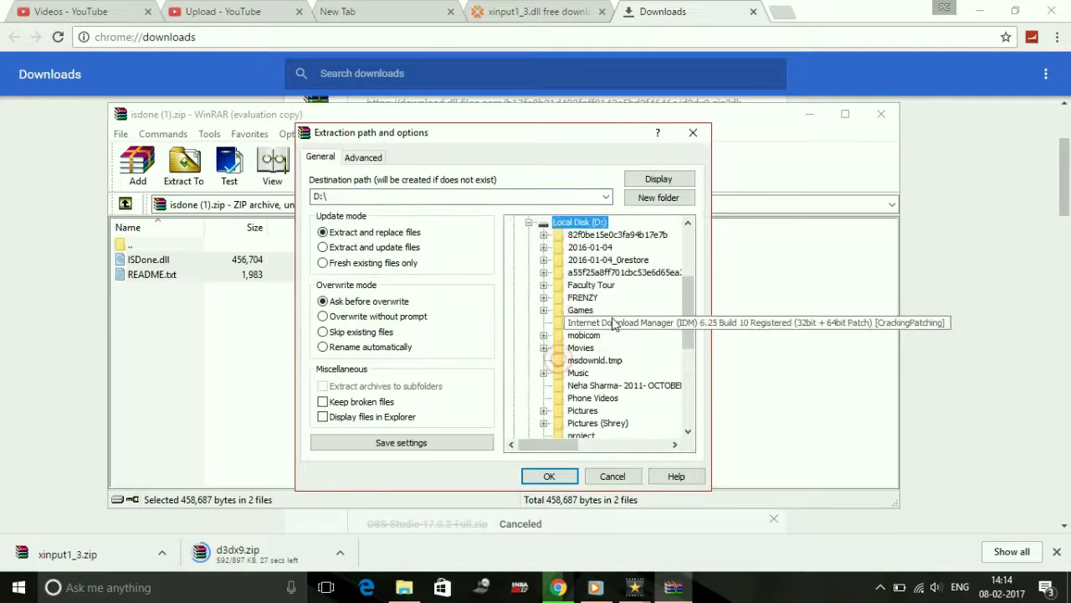
double_click(586, 311)
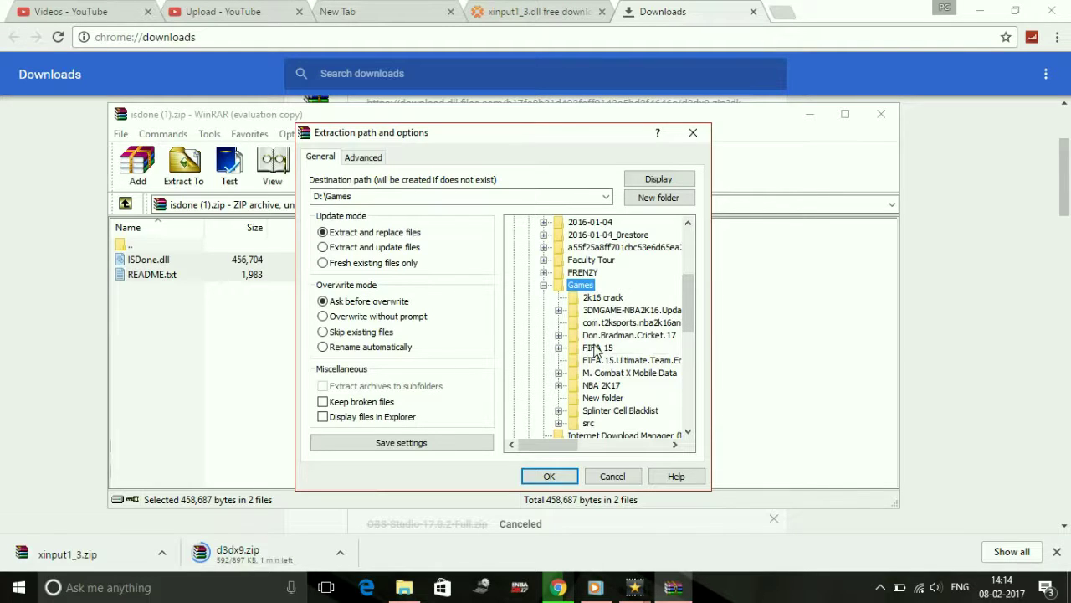
double_click(600, 348)
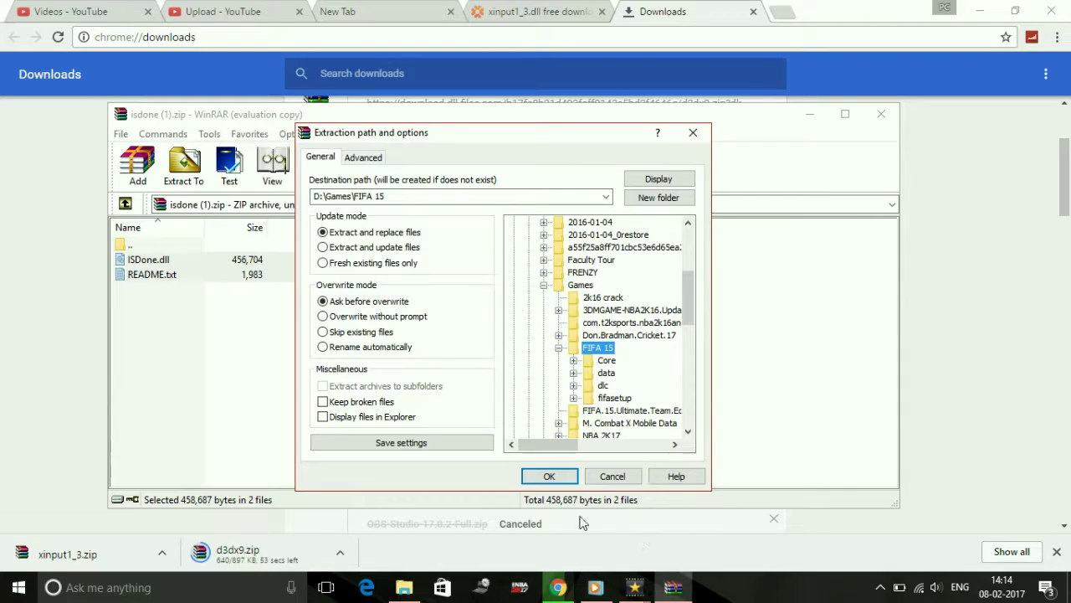
click(555, 476)
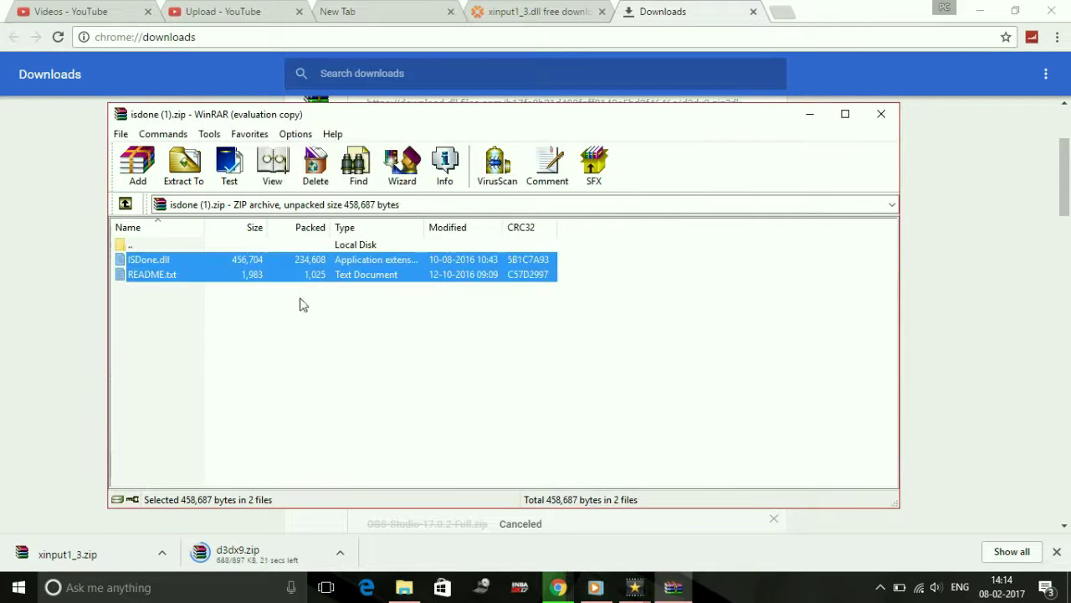
Step: Close WinRAR, cancel the d3dx9.zip download, and return to the xinput1_3.dll tab
click(883, 120)
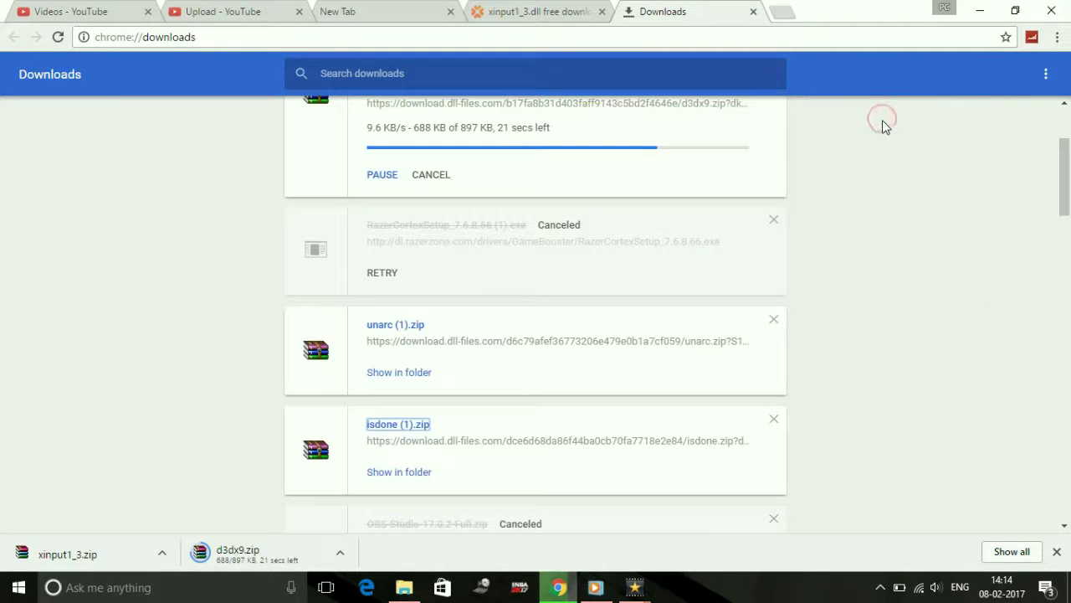
click(432, 175)
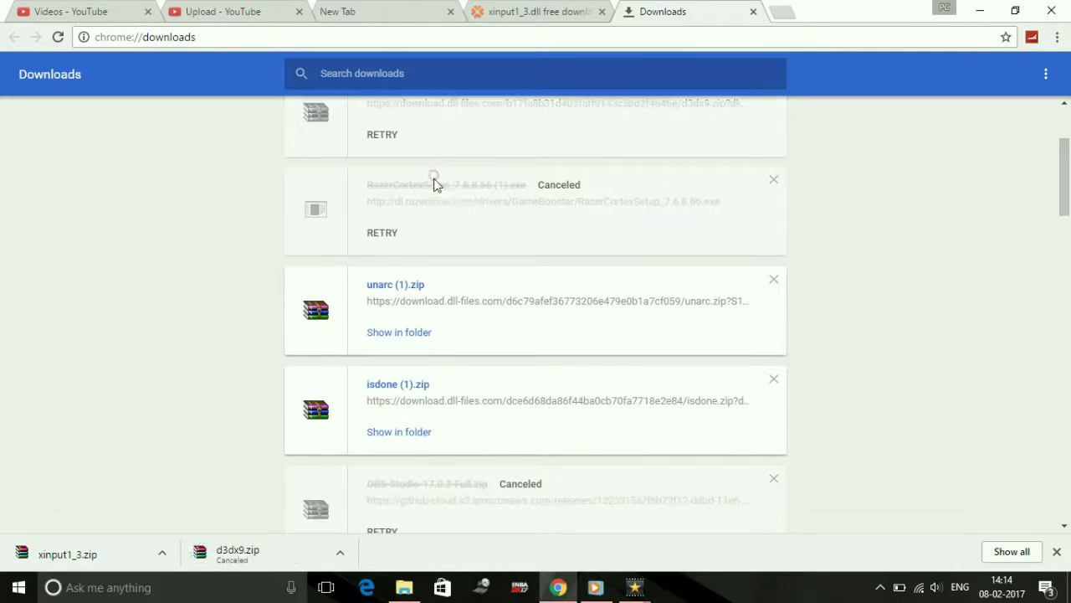
drag(1068, 175, 1068, 144)
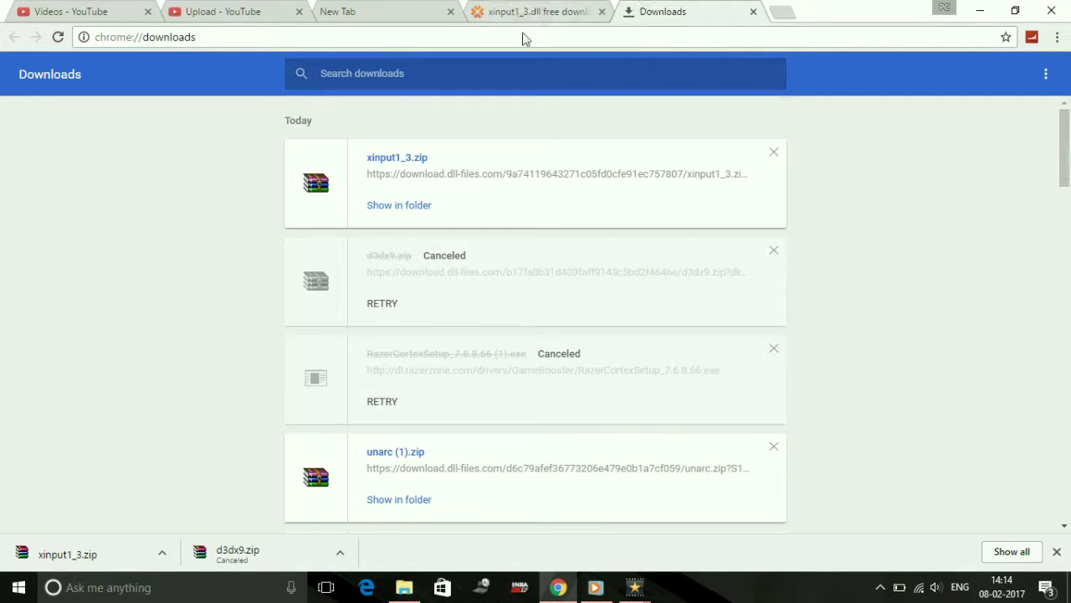
click(514, 10)
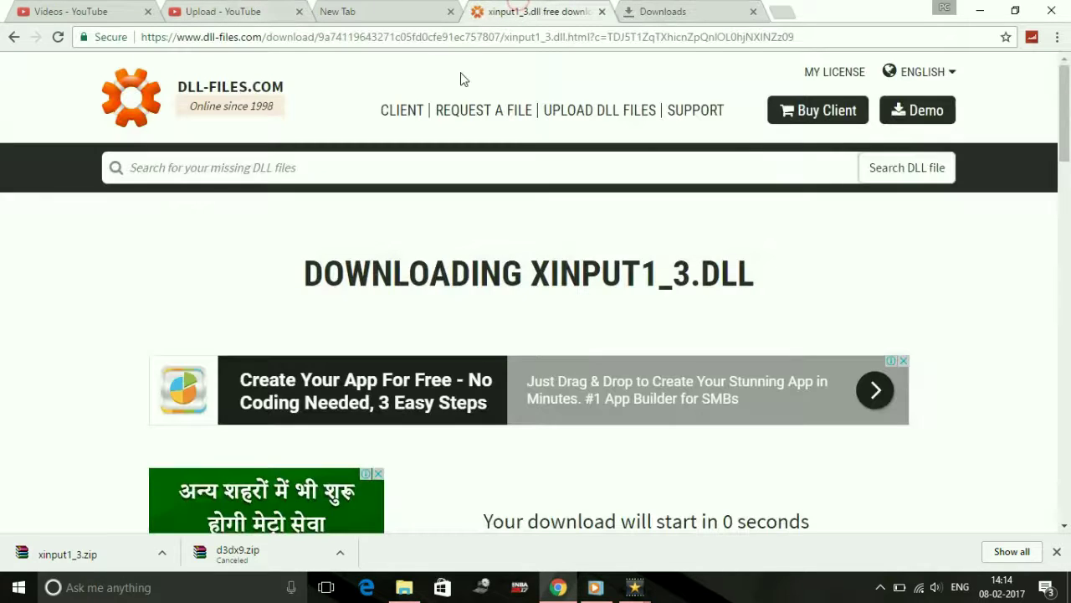
Step: Minimise Chrome so the Windows desktop is visible, leaving xinput1_3.zip downloaded
click(980, 10)
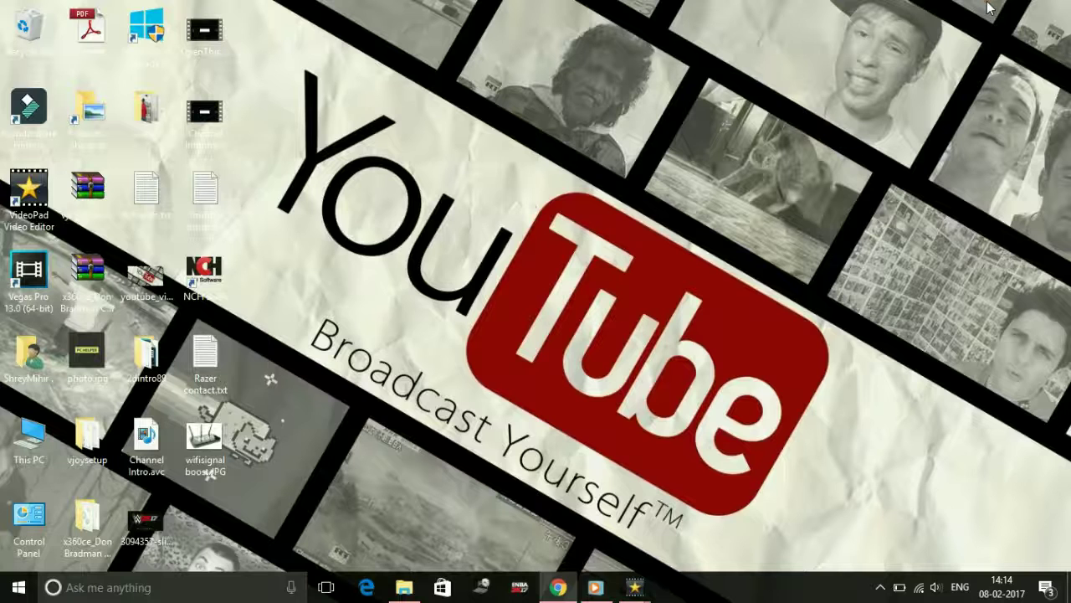